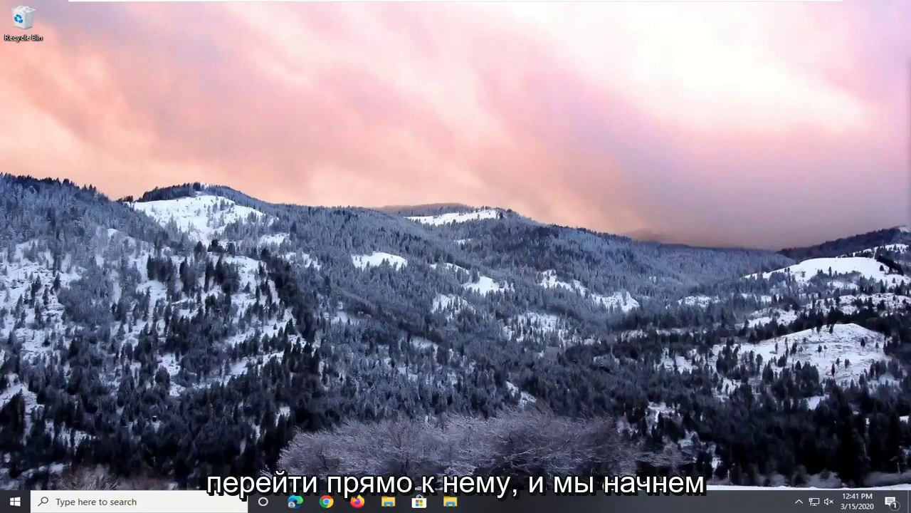
Search for regedit, launch Registry Editor as administrator and allow it to make changes to the device.
{"action": "left_click", "coordinate": [4, 502]}
{"action": "type", "text": "regedit"}
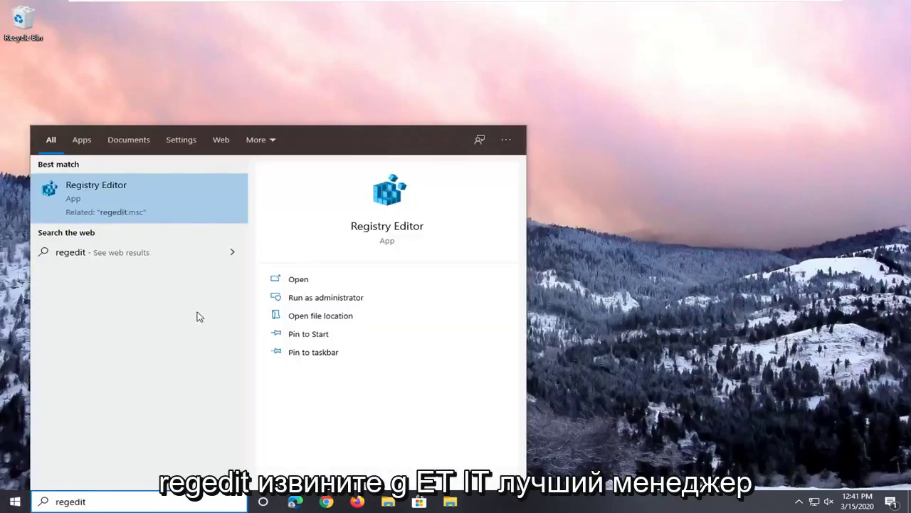
{"action": "right_click", "coordinate": [85, 196]}
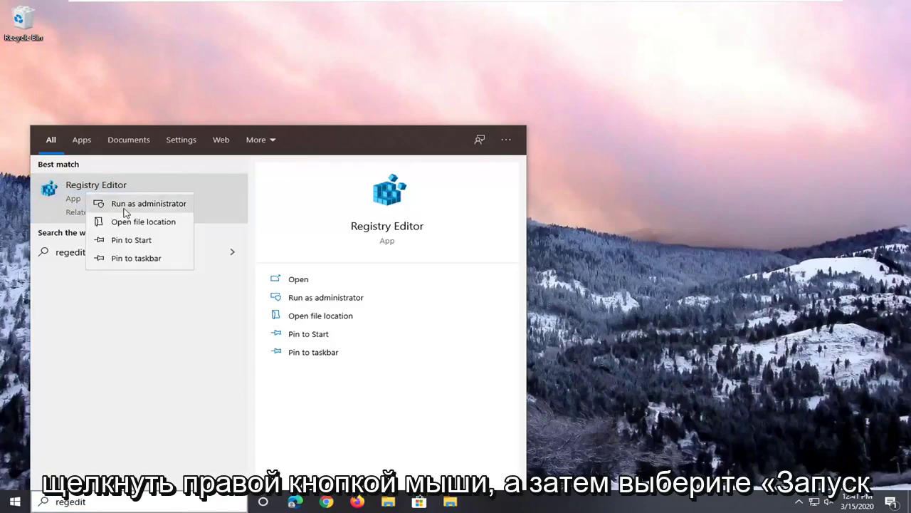
{"action": "left_click", "coordinate": [123, 206]}
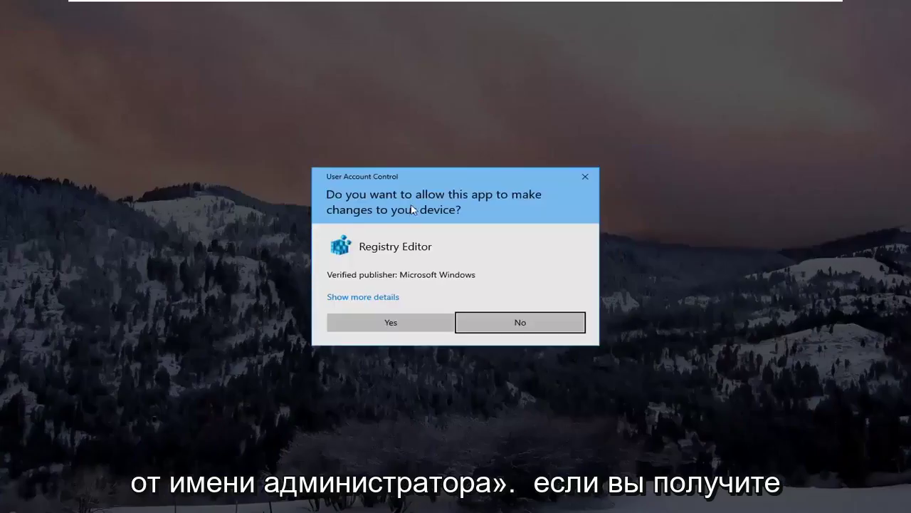
{"action": "left_click", "coordinate": [395, 329]}
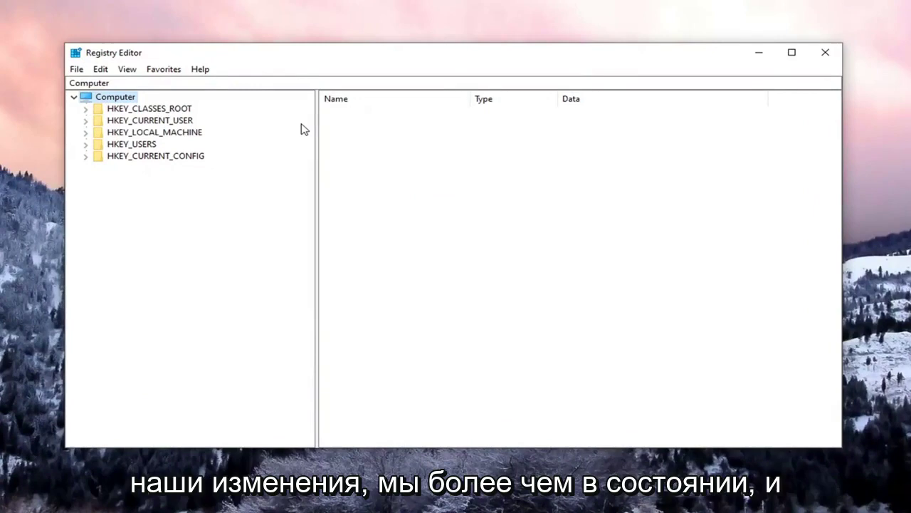
{"action": "left_click", "coordinate": [77, 69]}
{"action": "left_click", "coordinate": [95, 99]}
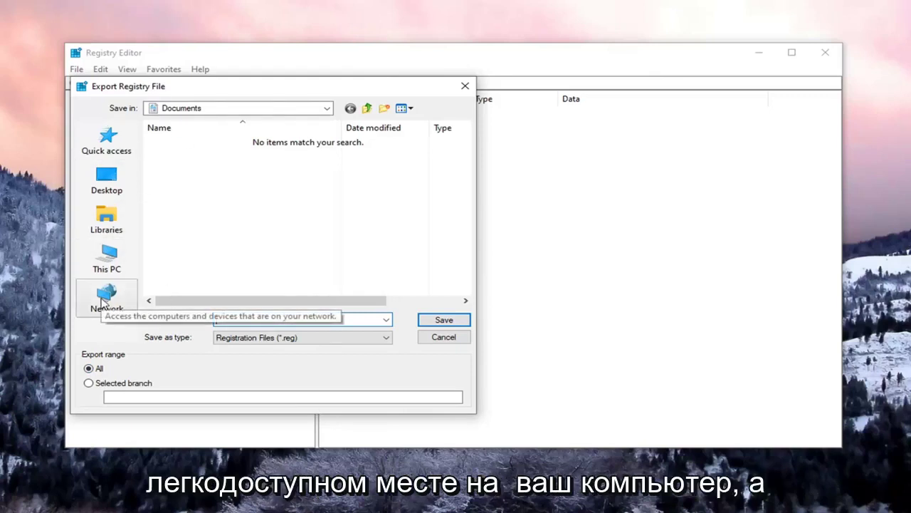
{"action": "left_click", "coordinate": [441, 337]}
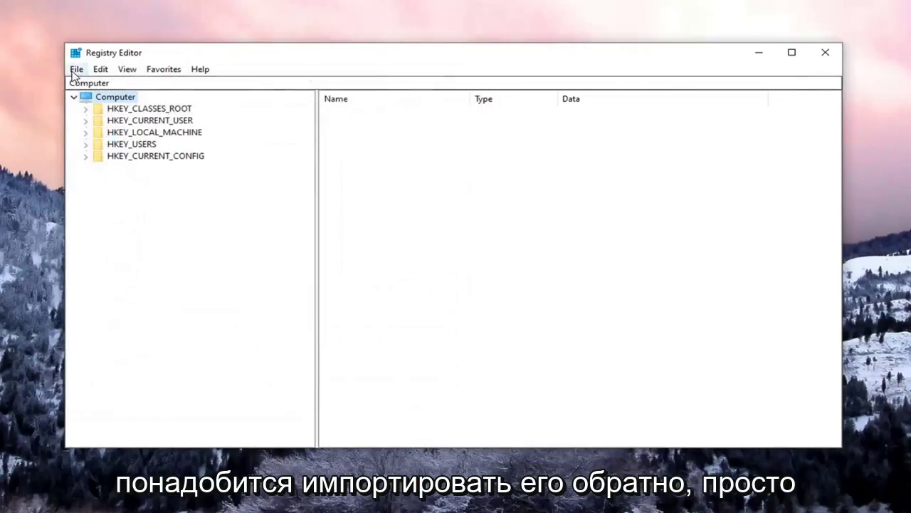
{"action": "left_click", "coordinate": [75, 69]}
{"action": "left_click", "coordinate": [92, 81]}
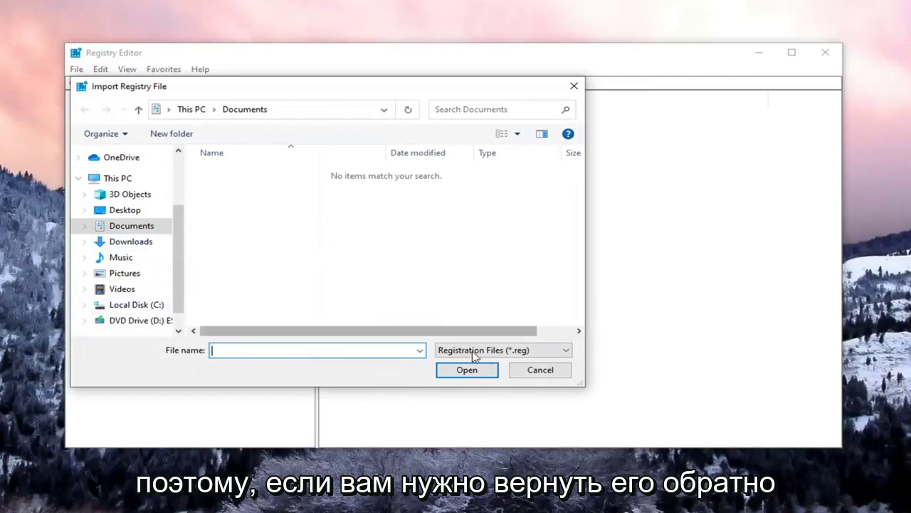
{"action": "left_click", "coordinate": [547, 377]}
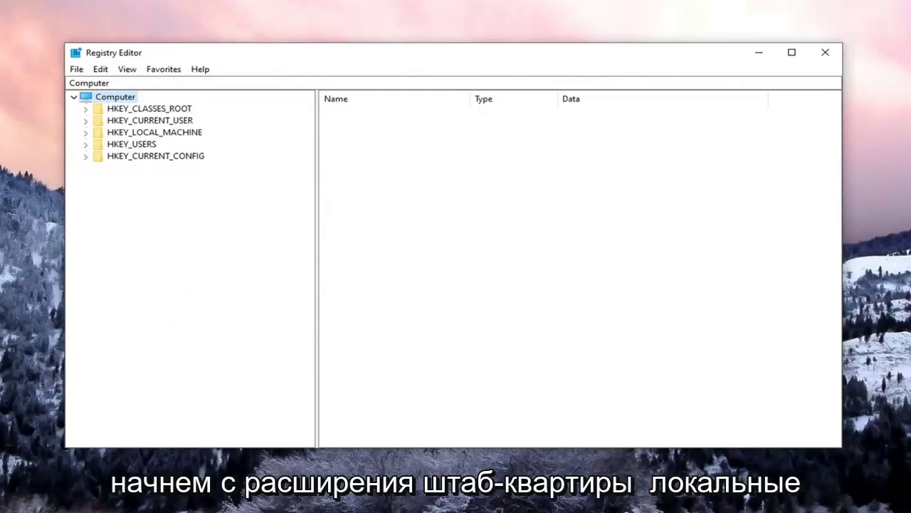
Expand the registry tree down to HKEY_LOCAL_MACHINE\SYSTEM\CurrentControlSet\Services.
{"action": "left_click", "coordinate": [162, 135]}
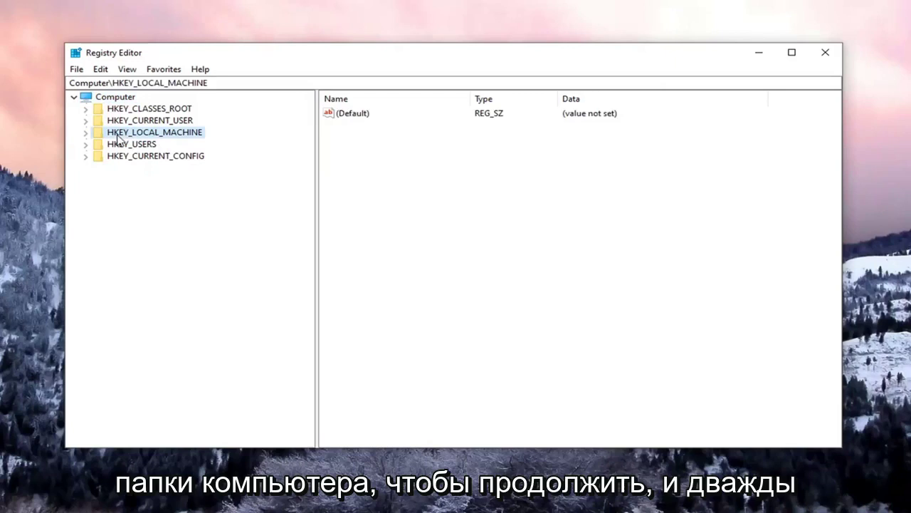
{"action": "double_click", "coordinate": [124, 137]}
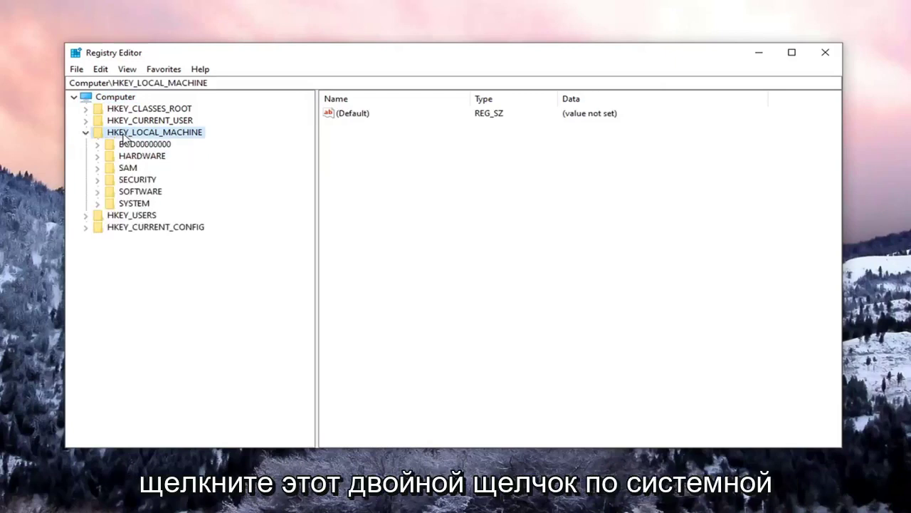
{"action": "double_click", "coordinate": [130, 205]}
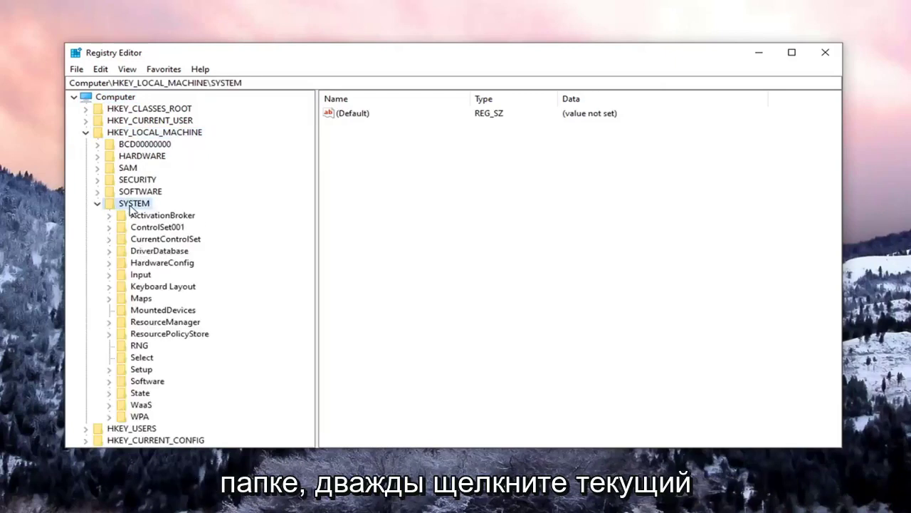
{"action": "left_click", "coordinate": [161, 243]}
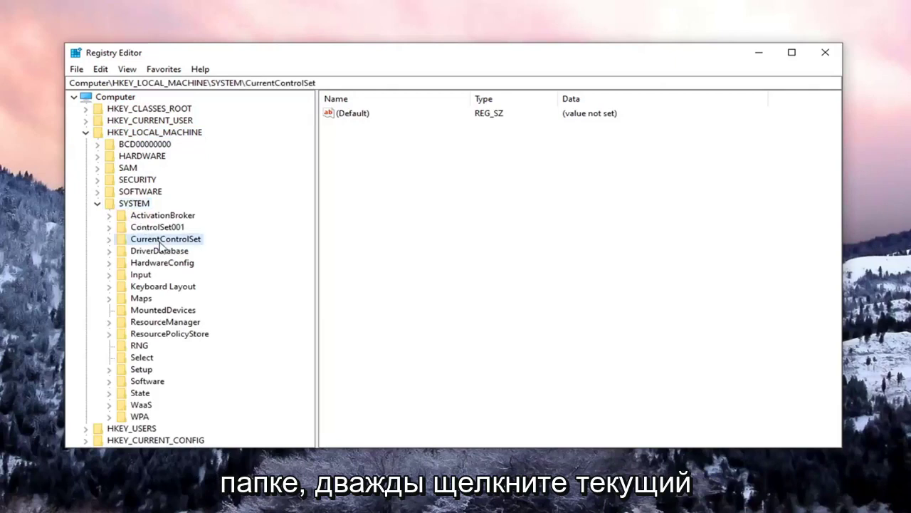
{"action": "double_click", "coordinate": [163, 243]}
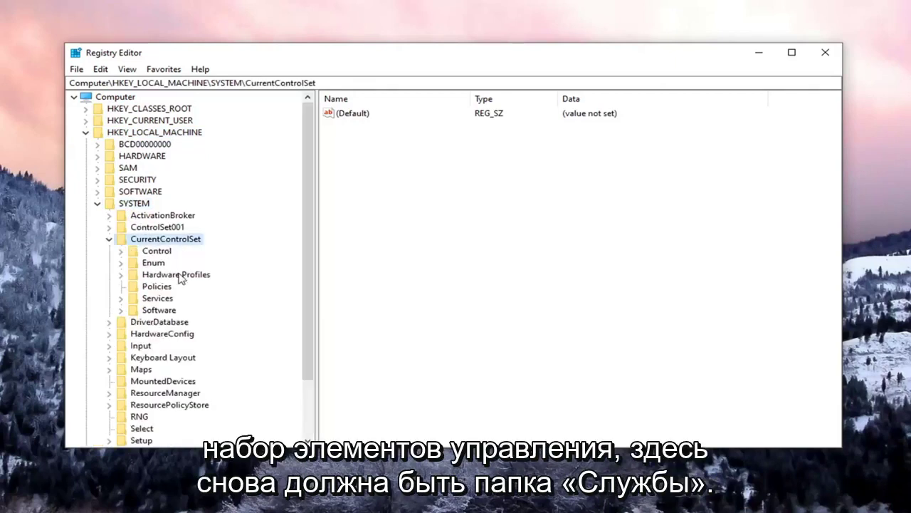
{"action": "left_click", "coordinate": [158, 302]}
{"action": "double_click", "coordinate": [158, 302]}
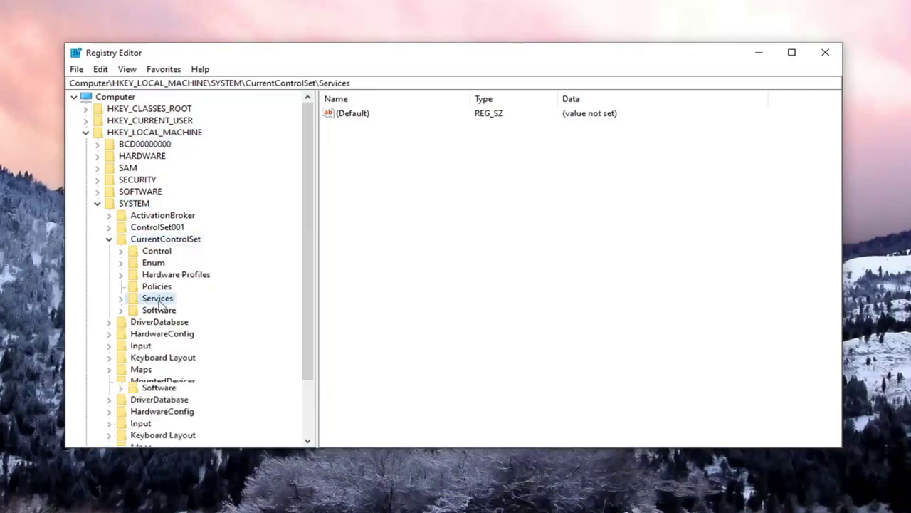
Find the TokenBroker key among the Services subkeys and select it to list its values.
{"action": "scroll", "coordinate": [178, 292], "scroll_direction": "down", "scroll_amount": 9}
{"action": "scroll", "coordinate": [181, 288], "scroll_direction": "down", "scroll_amount": 20}
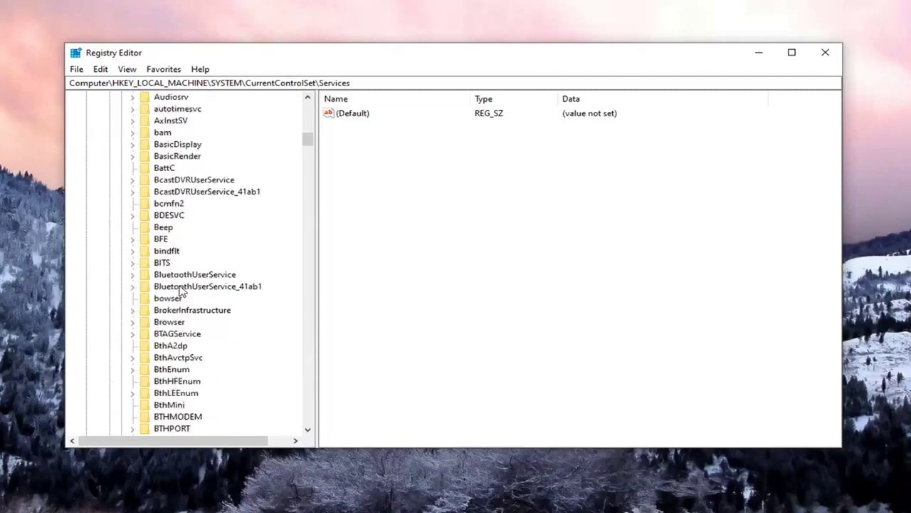
{"action": "scroll", "coordinate": [180, 289], "scroll_direction": "down", "scroll_amount": 20}
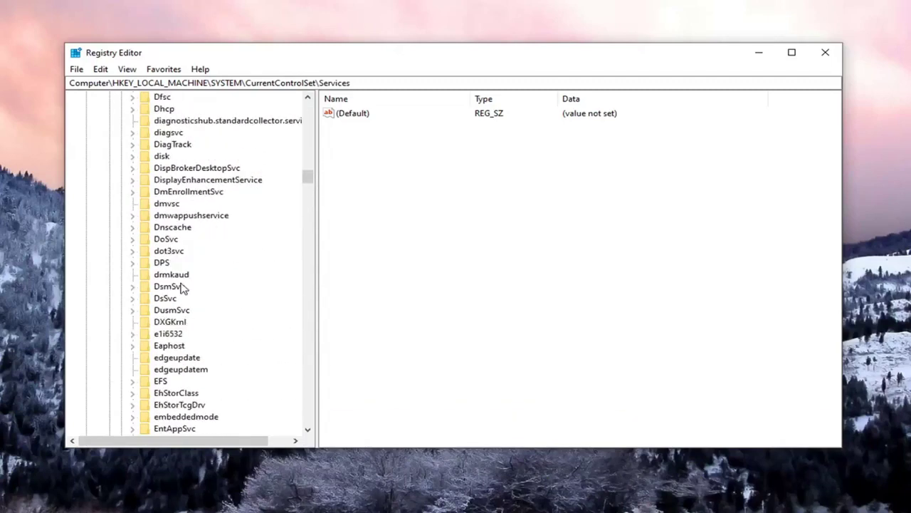
{"action": "scroll", "coordinate": [183, 277], "scroll_direction": "down", "scroll_amount": 20}
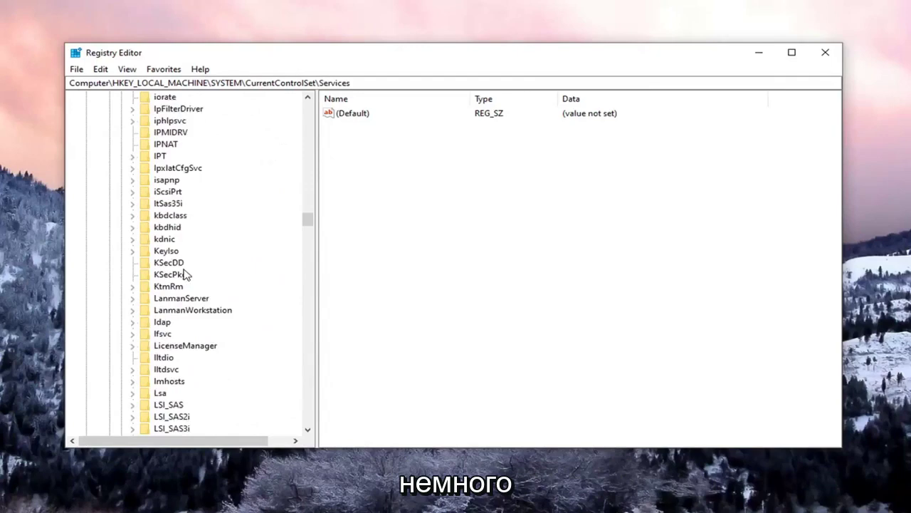
{"action": "scroll", "coordinate": [181, 282], "scroll_direction": "down", "scroll_amount": 20}
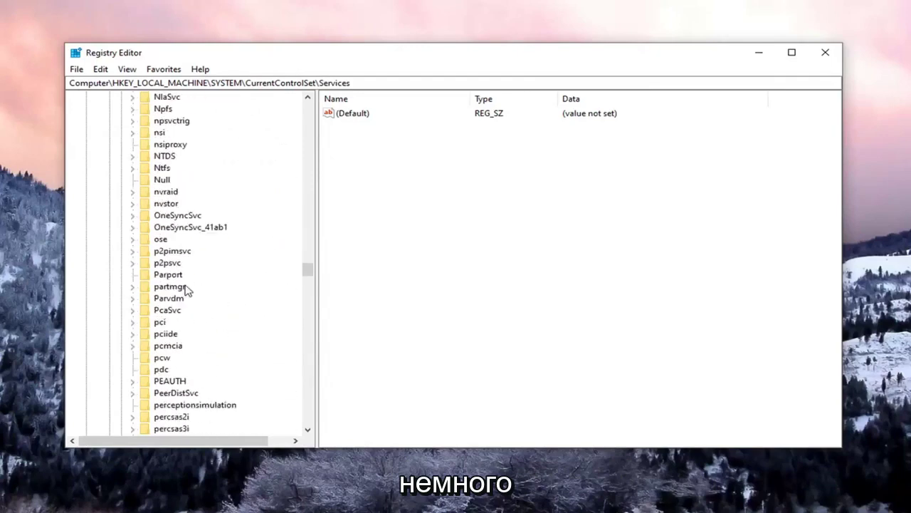
{"action": "scroll", "coordinate": [191, 285], "scroll_direction": "down", "scroll_amount": 20}
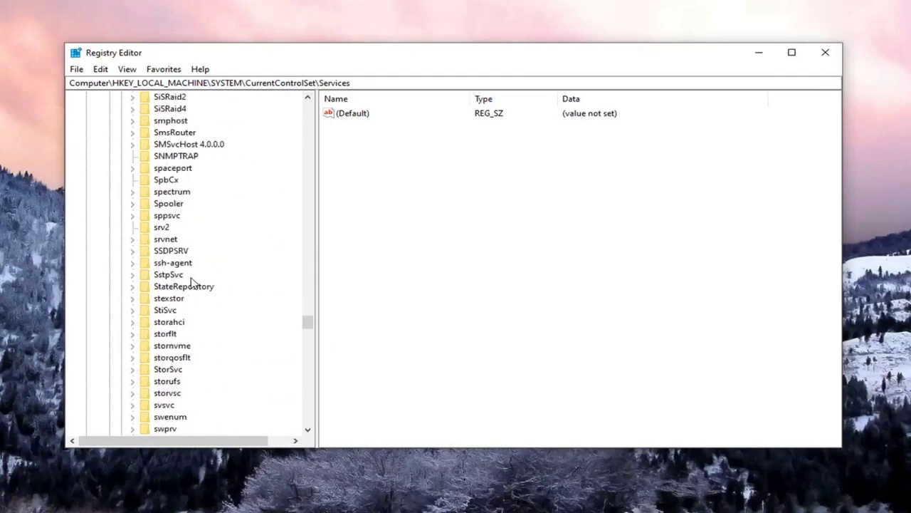
{"action": "left_click", "coordinate": [163, 310]}
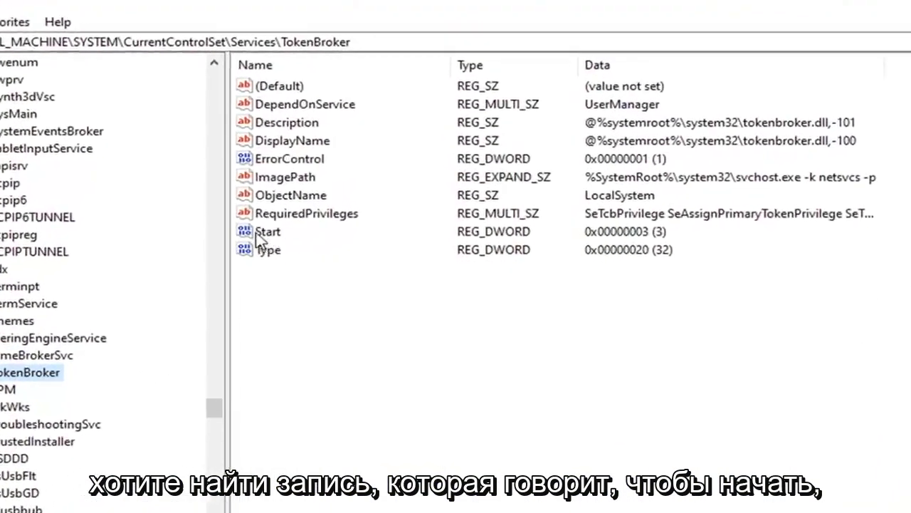
Set the value data of the TokenBroker key's Start DWORD to 4 in hexadecimal base.
{"action": "left_click", "coordinate": [343, 213]}
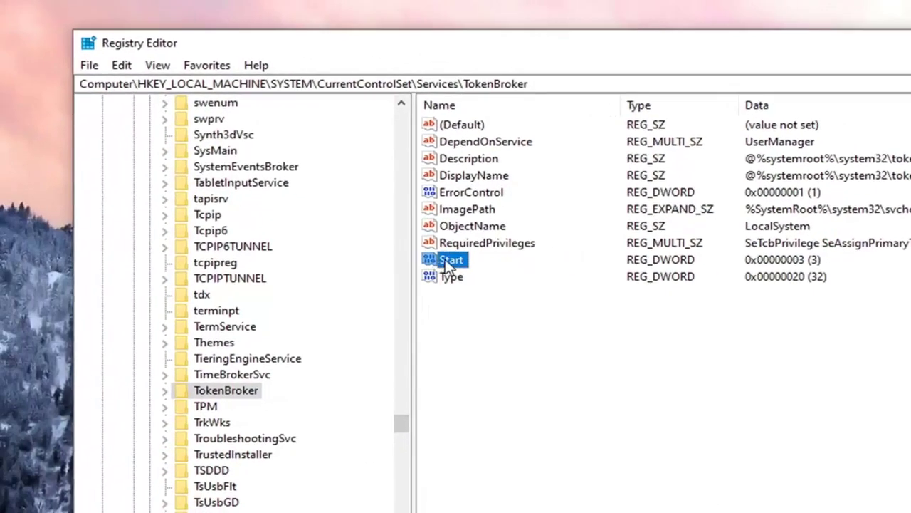
{"action": "double_click", "coordinate": [448, 261]}
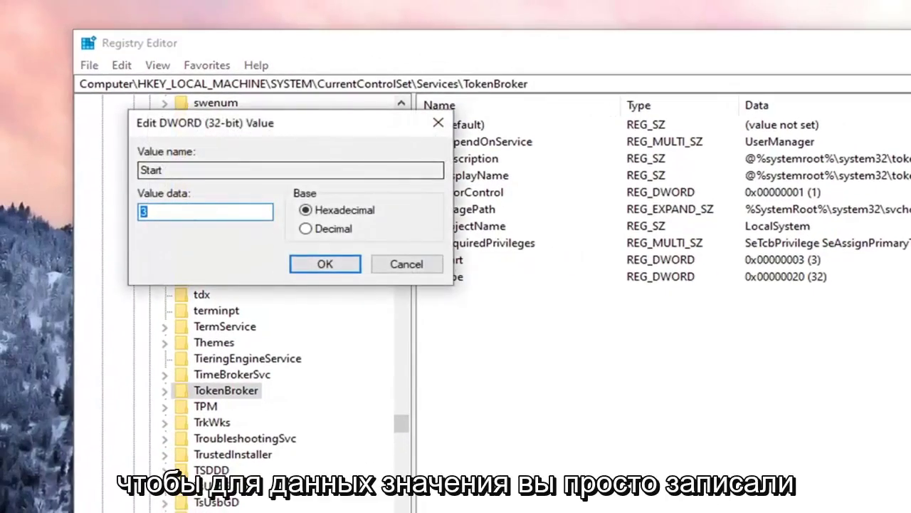
{"action": "left_click", "coordinate": [150, 212]}
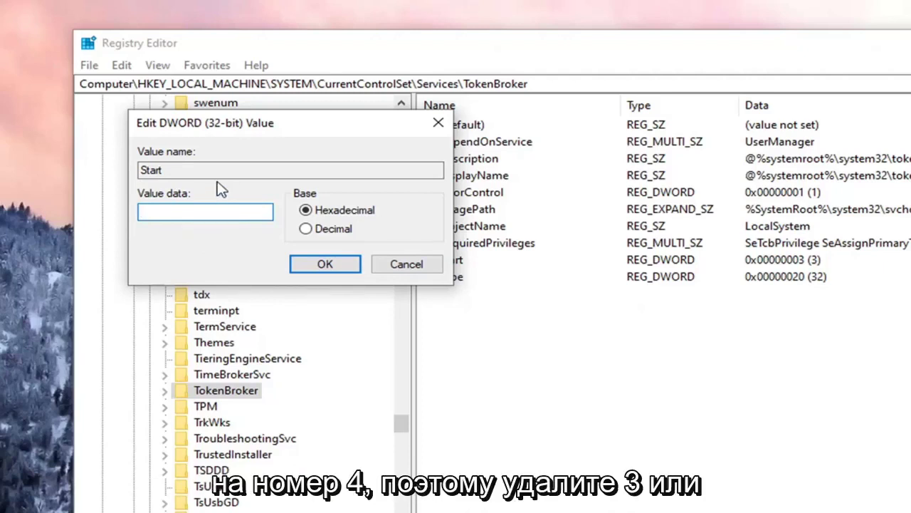
{"action": "type", "text": "4"}
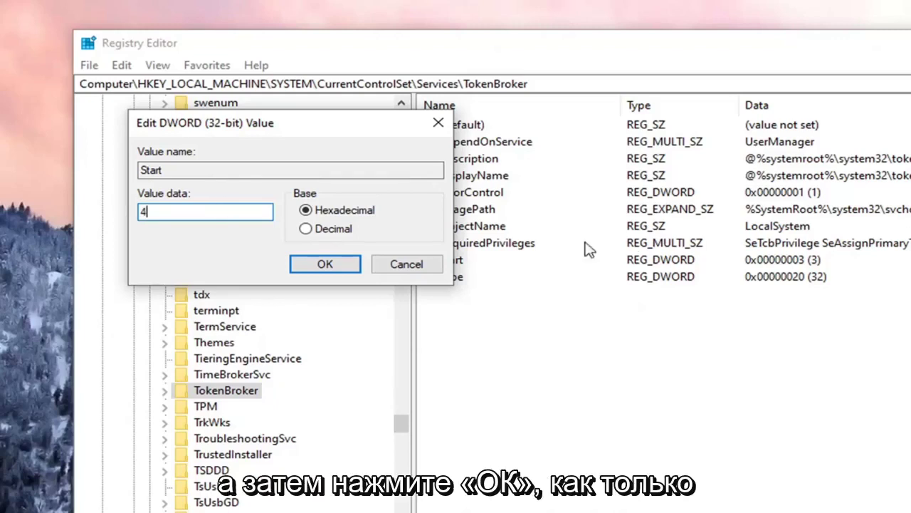
{"action": "left_click", "coordinate": [325, 271]}
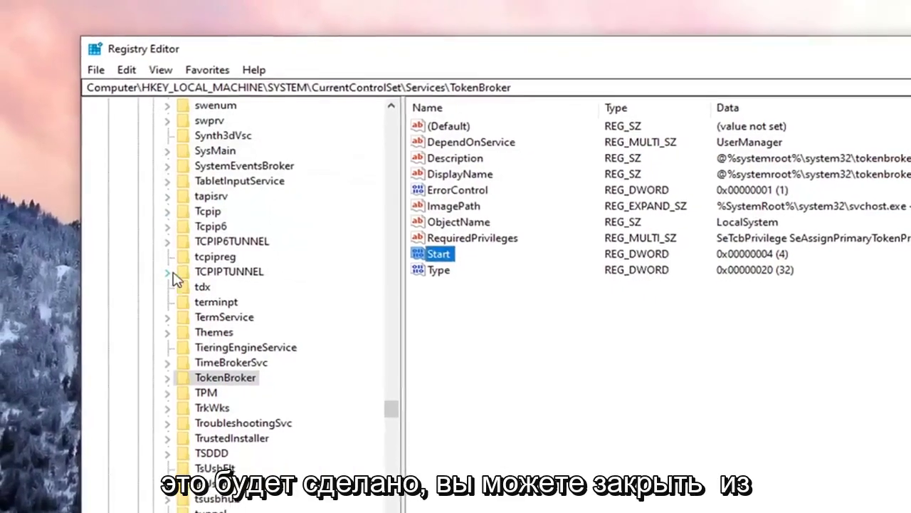
Collapse the expanded registry keys back to the Computer root and close Registry Editor.
{"action": "left_click_drag", "start_coordinate": [379, 391], "coordinate": [378, 260]}
{"action": "scroll", "coordinate": [171, 292], "scroll_direction": "up", "scroll_amount": 20}
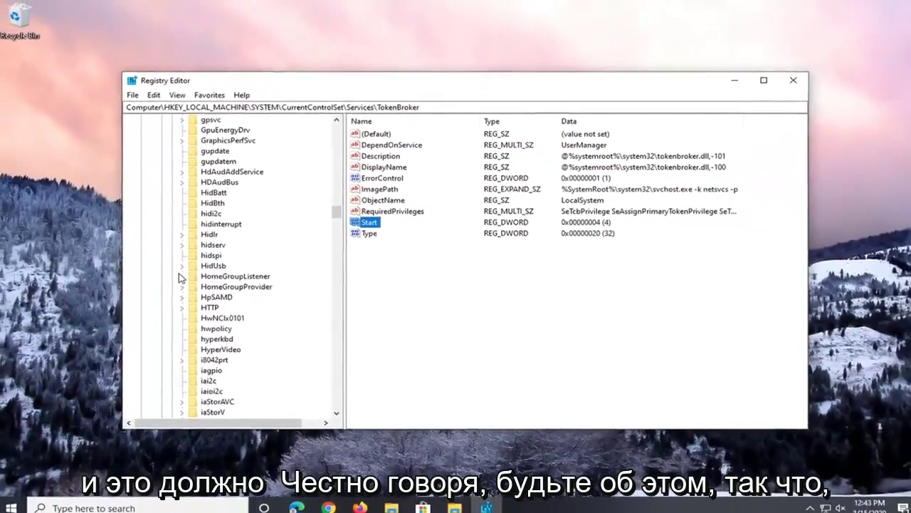
{"action": "scroll", "coordinate": [185, 276], "scroll_direction": "up", "scroll_amount": 8}
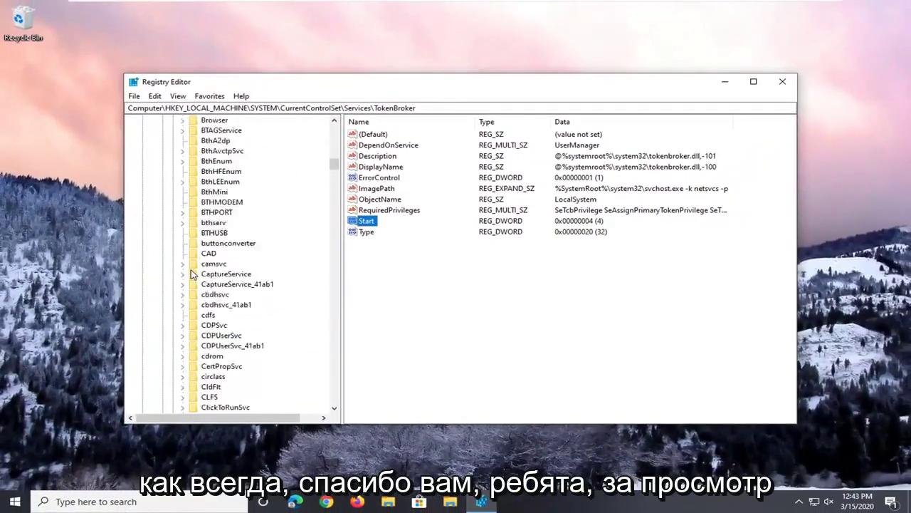
{"action": "scroll", "coordinate": [191, 274], "scroll_direction": "up", "scroll_amount": 20}
{"action": "left_click", "coordinate": [173, 264]}
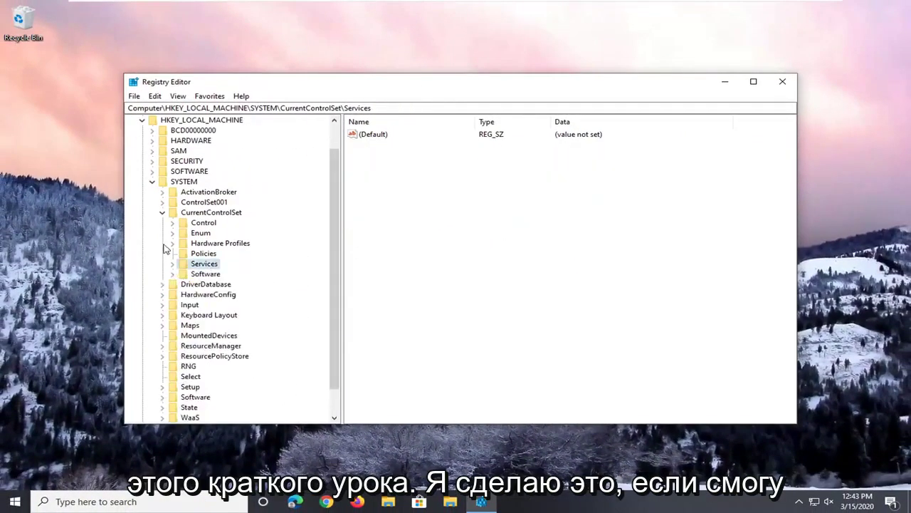
{"action": "left_click", "coordinate": [162, 212]}
{"action": "left_click", "coordinate": [152, 209]}
{"action": "left_click", "coordinate": [143, 150]}
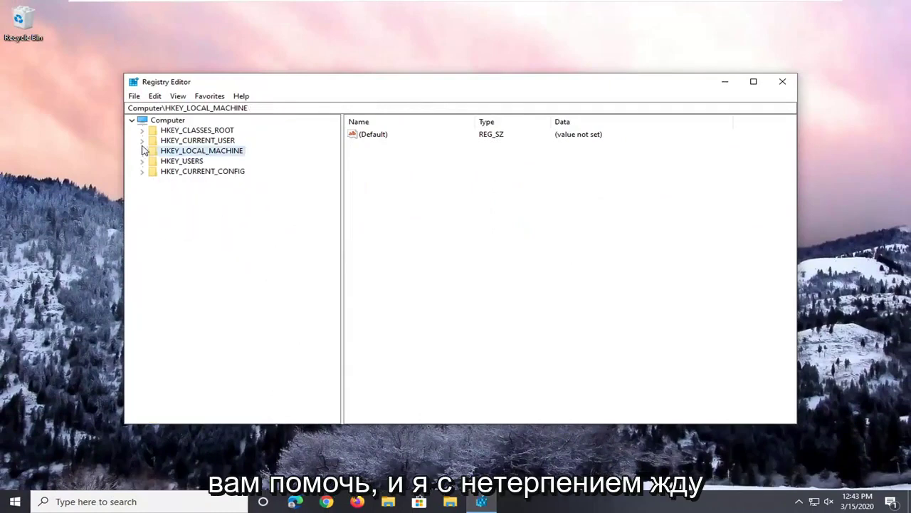
{"action": "left_click", "coordinate": [178, 120]}
{"action": "left_click", "coordinate": [783, 81]}
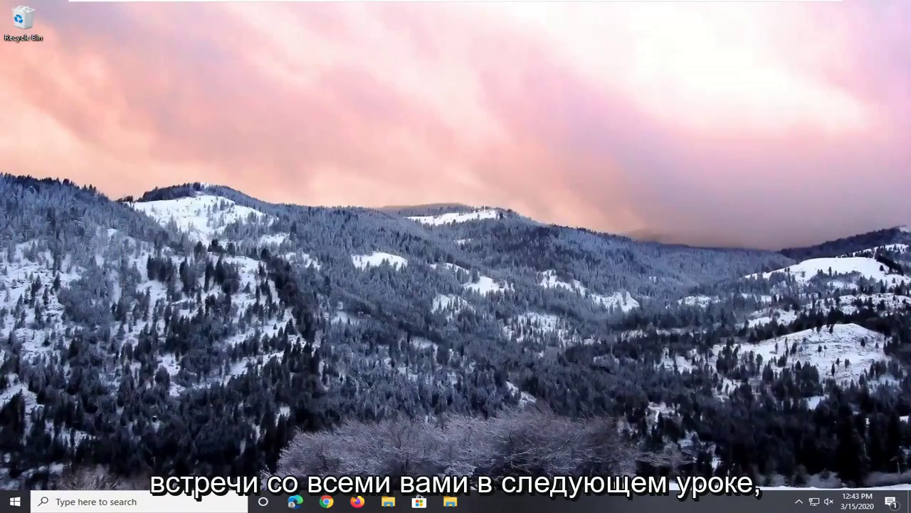